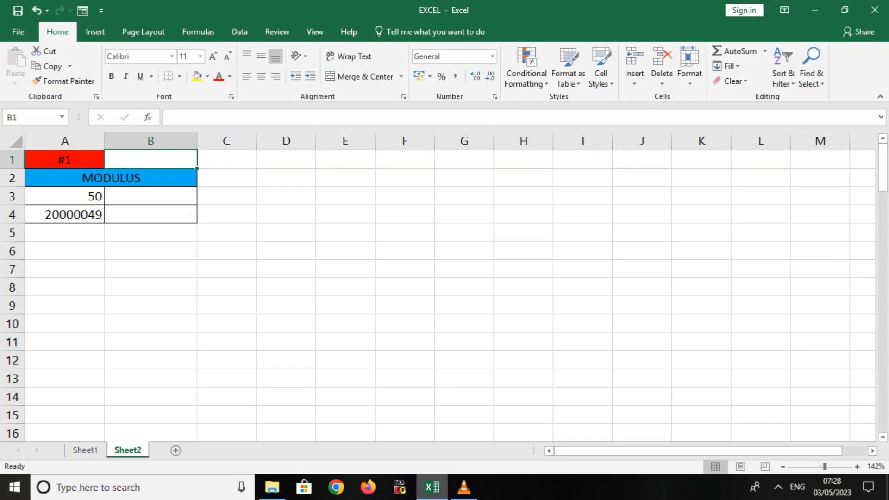
# Enter =MOD(A3,3) in cell B3 of the MODULUS table and fill the formula down to B4.
pyautogui.press('Down')
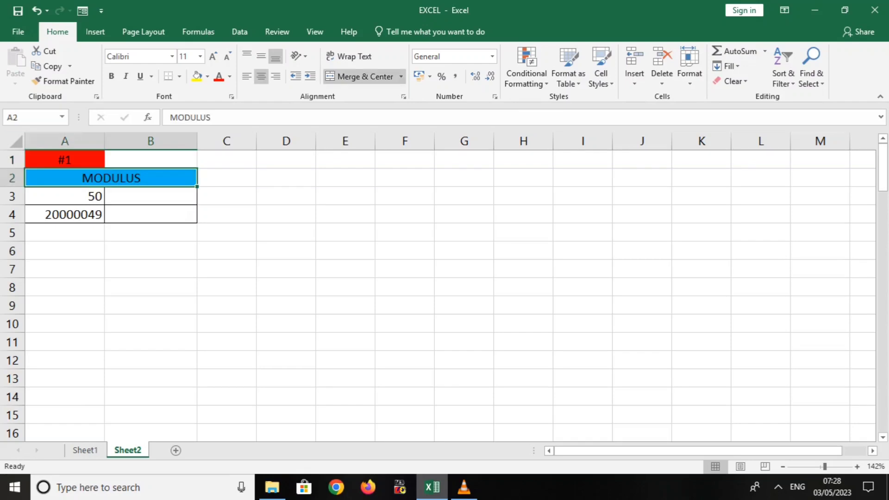
pyautogui.press('Down')
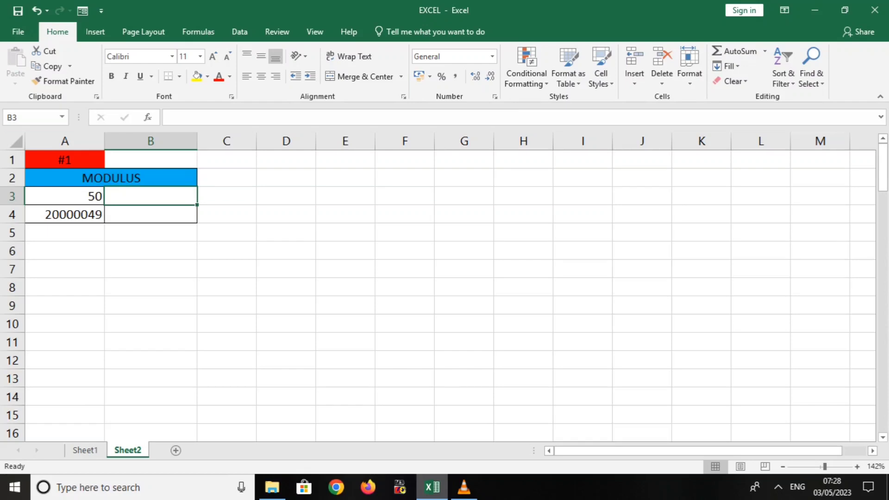
pyautogui.write('=')
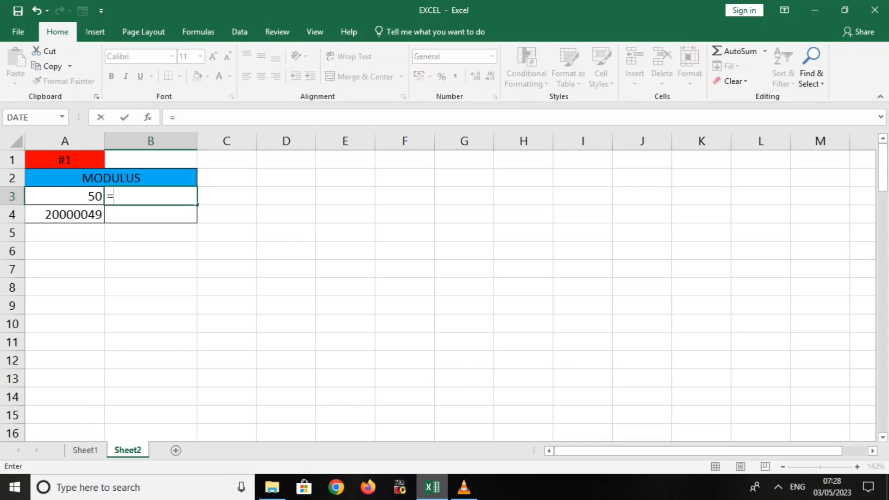
pyautogui.write('mod')
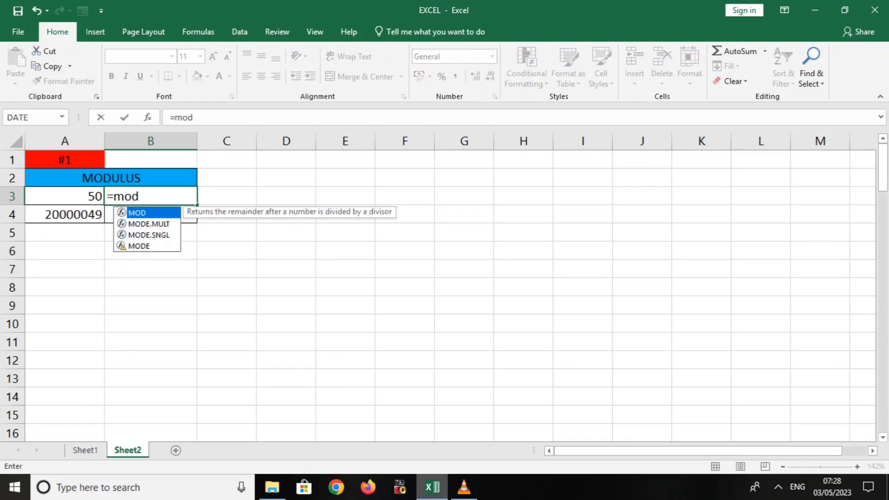
pyautogui.press('Tab')
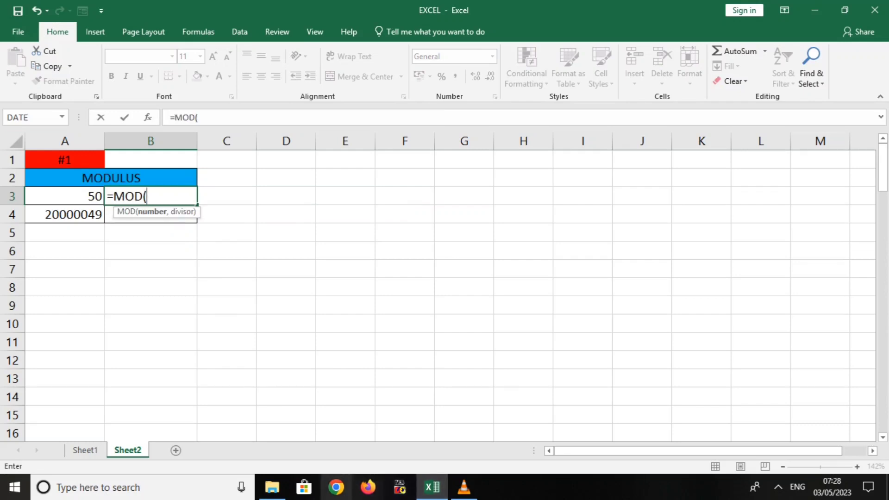
pyautogui.press('Left')
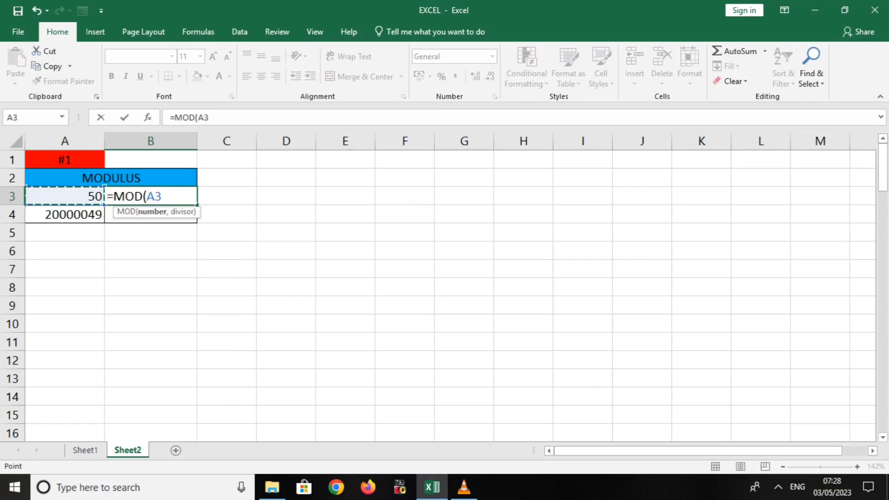
pyautogui.write(',')
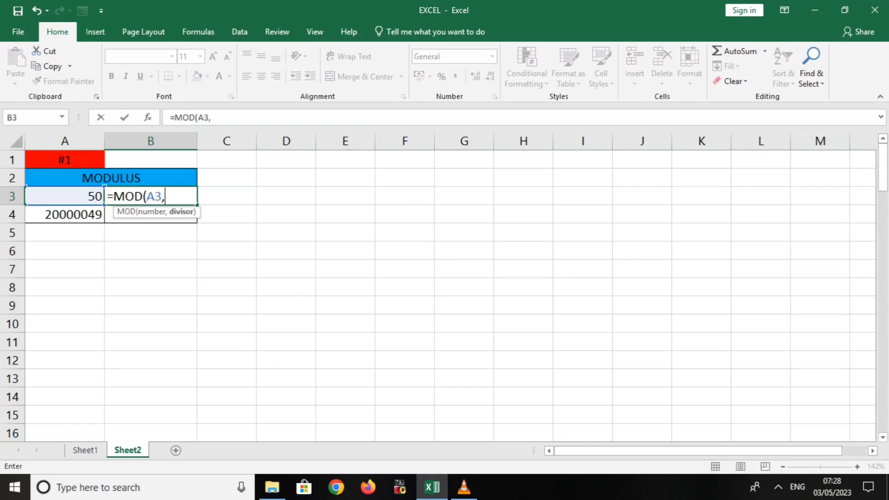
pyautogui.write('3)')
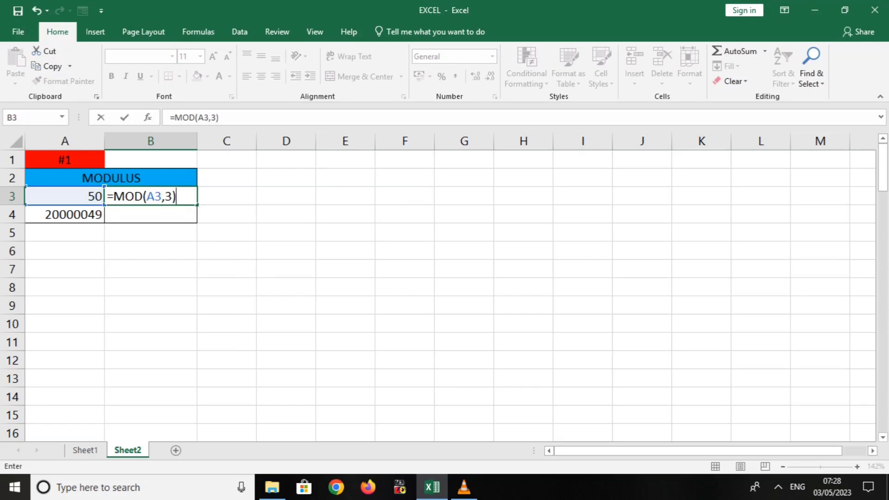
pyautogui.press('Return')
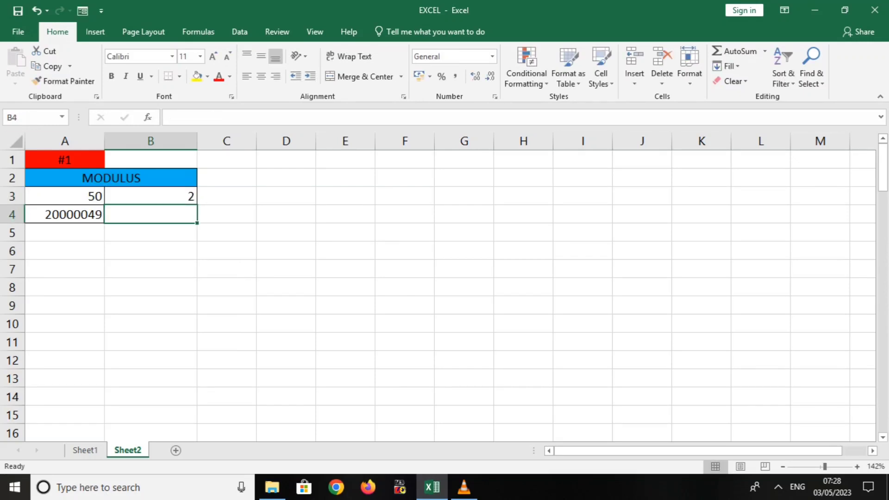
pyautogui.click(150, 196)
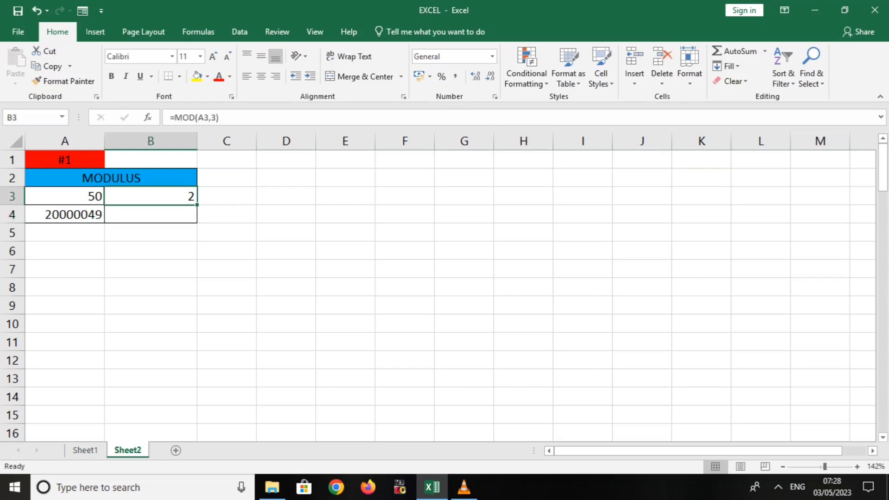
pyautogui.moveTo(197, 204); pyautogui.dragTo(197, 218)
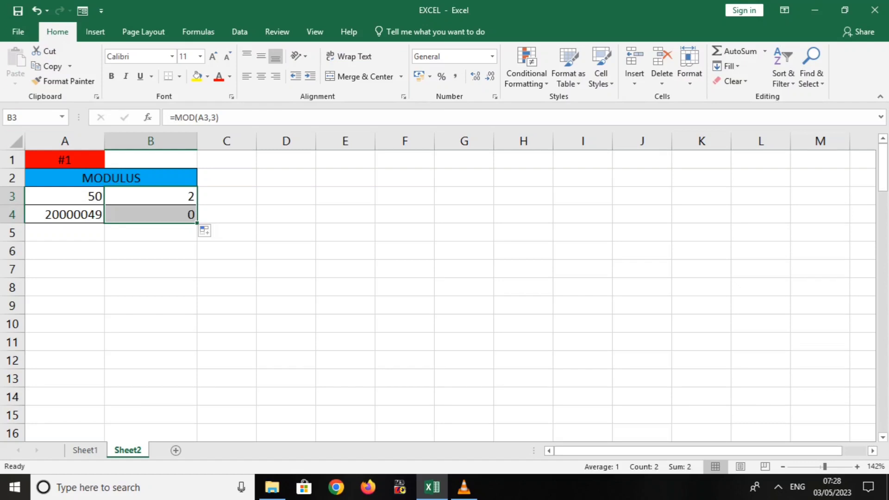
# Enter =POWER(A29,4) in cell B29 of the POWER table and fill the formula down to B30.
pyautogui.press('Down')
pyautogui.press('Down')
pyautogui.press('Down')
pyautogui.press('Down')
pyautogui.press('Down')
pyautogui.press('Down')
pyautogui.press('Down')
pyautogui.press('Down')
pyautogui.press('Down')
pyautogui.press('Down')
pyautogui.press('Down')
pyautogui.press('Down')
pyautogui.press('Down')
pyautogui.press('Down')
pyautogui.press('Down')
pyautogui.press('Down')
pyautogui.press('Down')
pyautogui.press('Down')
pyautogui.press('Down')
pyautogui.press('Down')
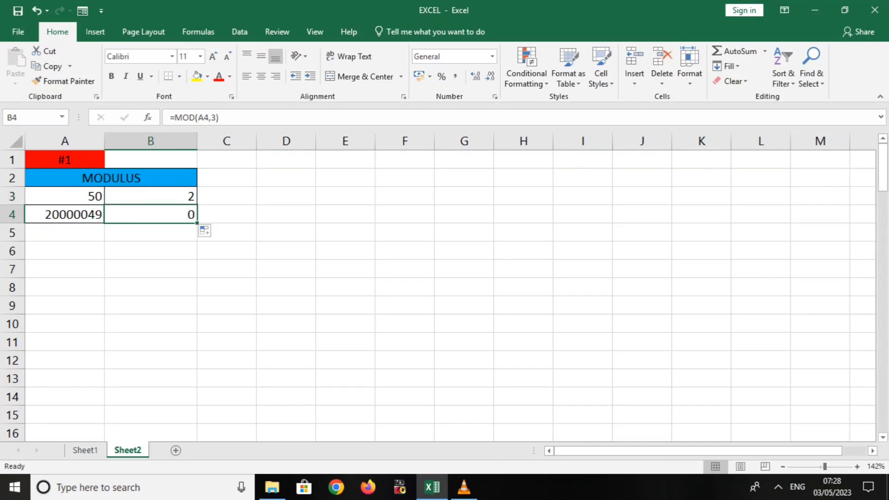
pyautogui.press('Down')
pyautogui.press('Down')
pyautogui.press('Down')
pyautogui.press('Down')
pyautogui.press('Down')
pyautogui.press('Down')
pyautogui.press('Down')
pyautogui.press('Down')
pyautogui.press('Down')
pyautogui.press('Down')
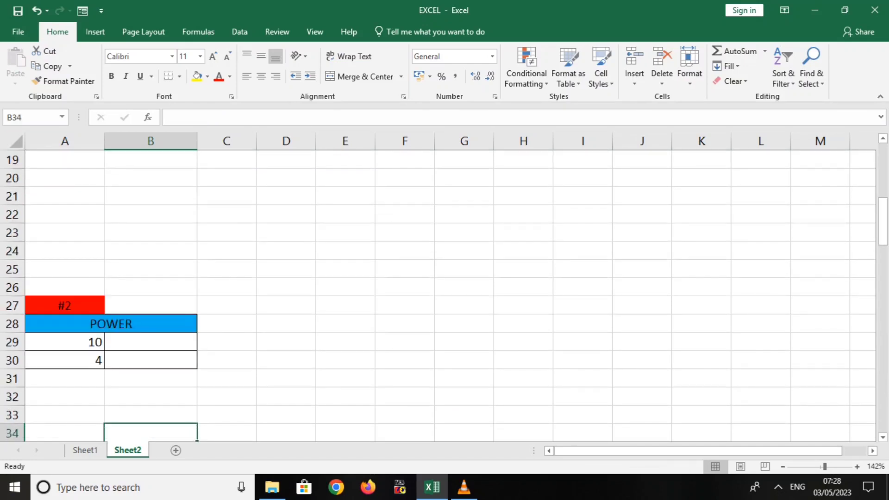
pyautogui.press('Up')
pyautogui.press('Up')
pyautogui.press('Up')
pyautogui.press('Up')
pyautogui.press('Up')
pyautogui.press('Up')
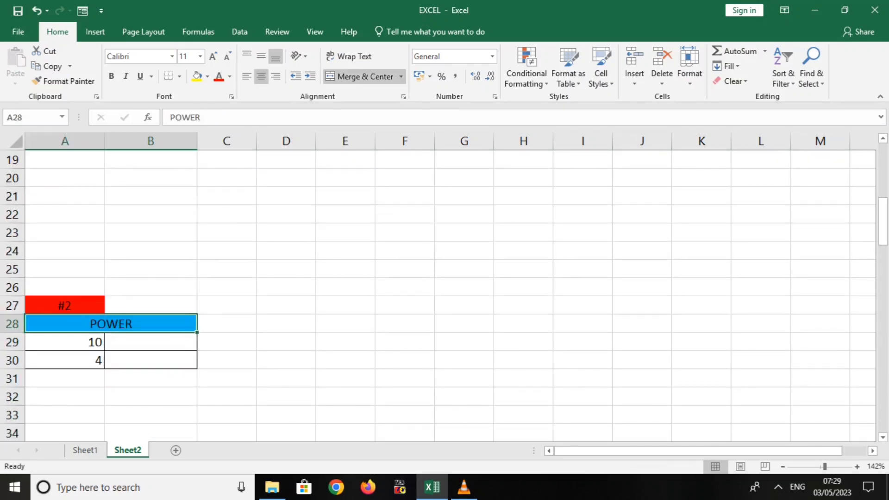
pyautogui.press('Down')
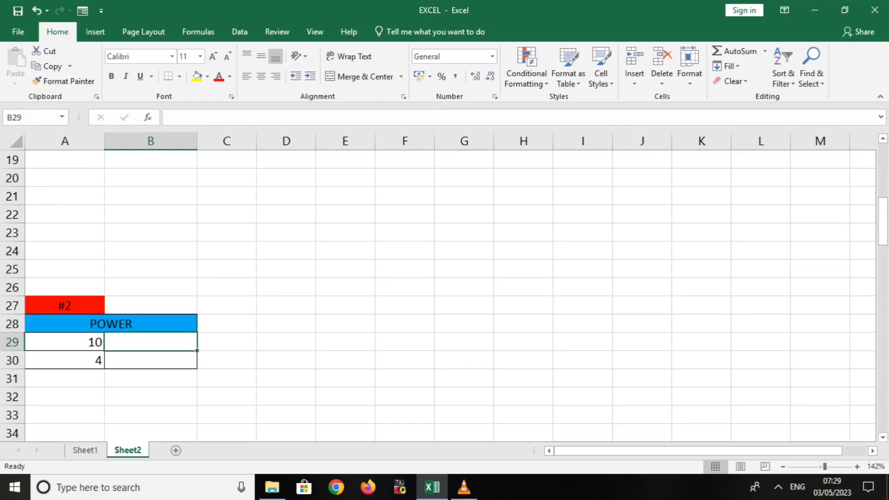
pyautogui.write('=')
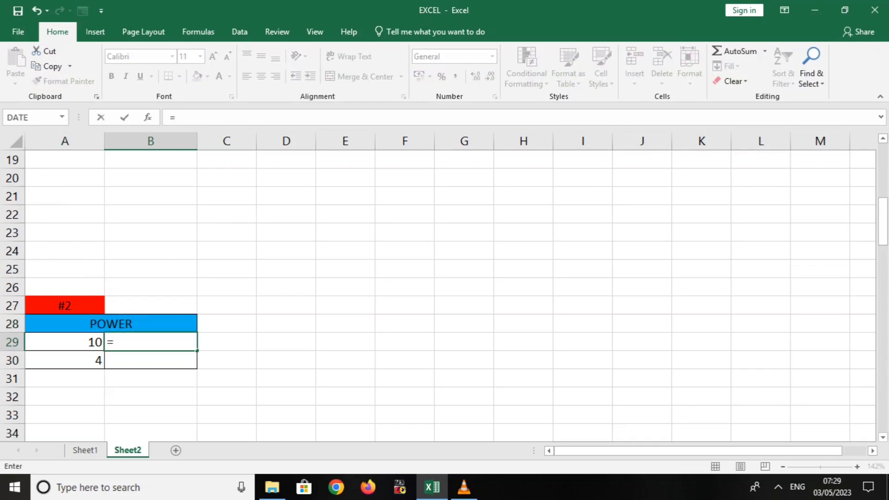
pyautogui.write('po')
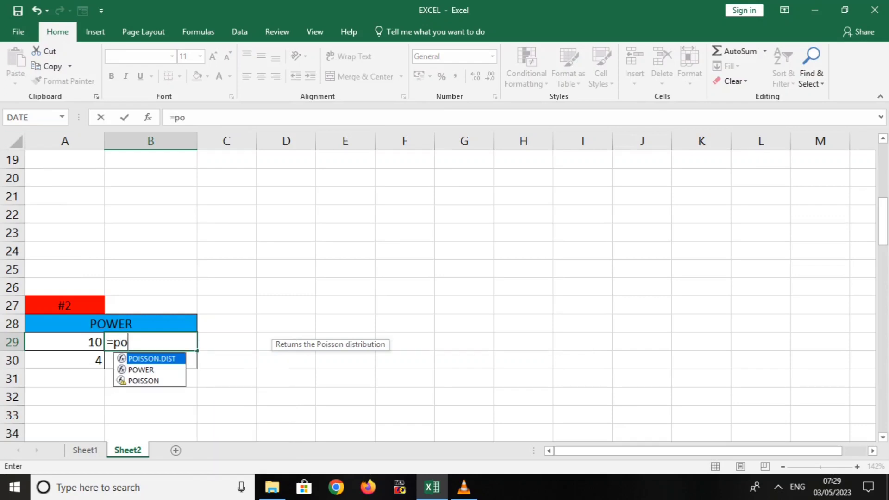
pyautogui.write('wer')
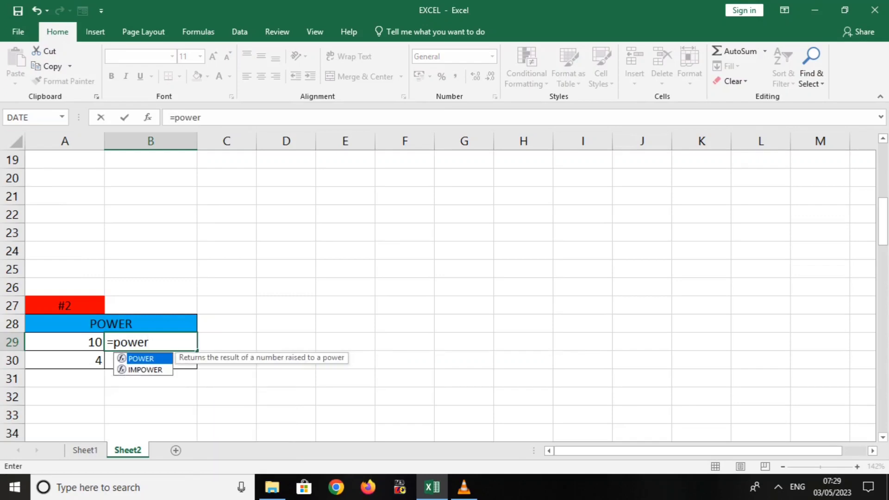
pyautogui.press('Tab')
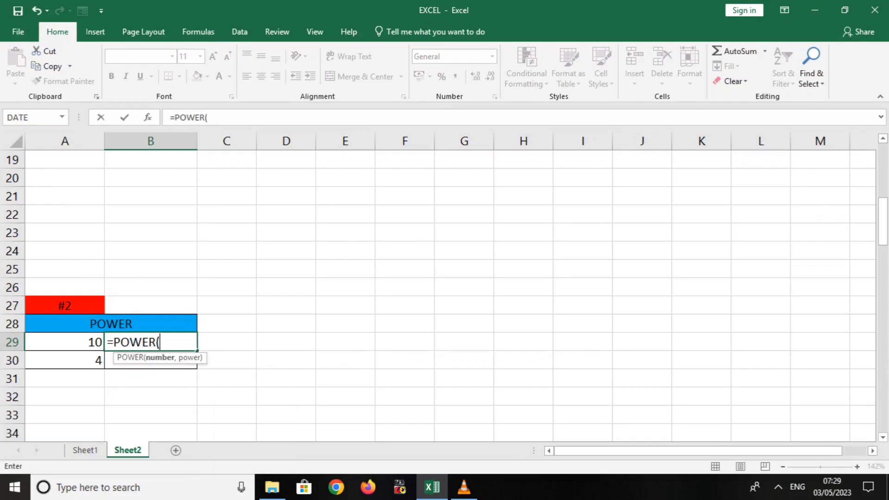
pyautogui.click(65, 342)
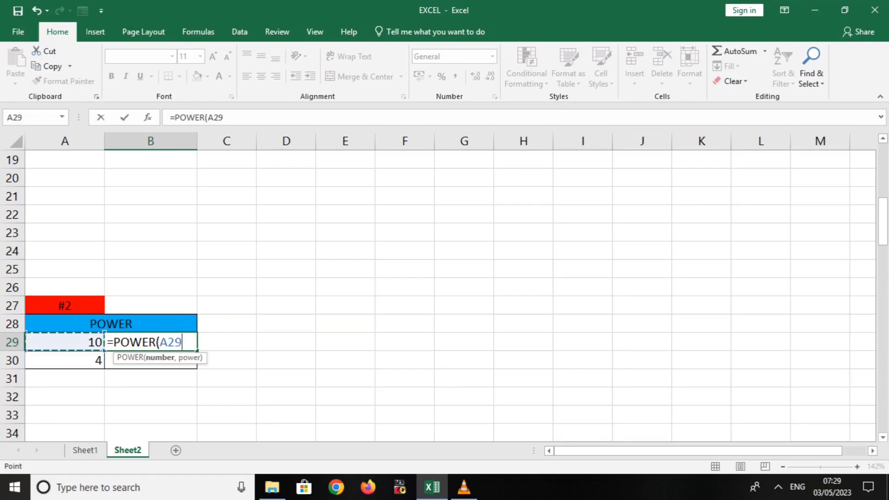
pyautogui.write(',')
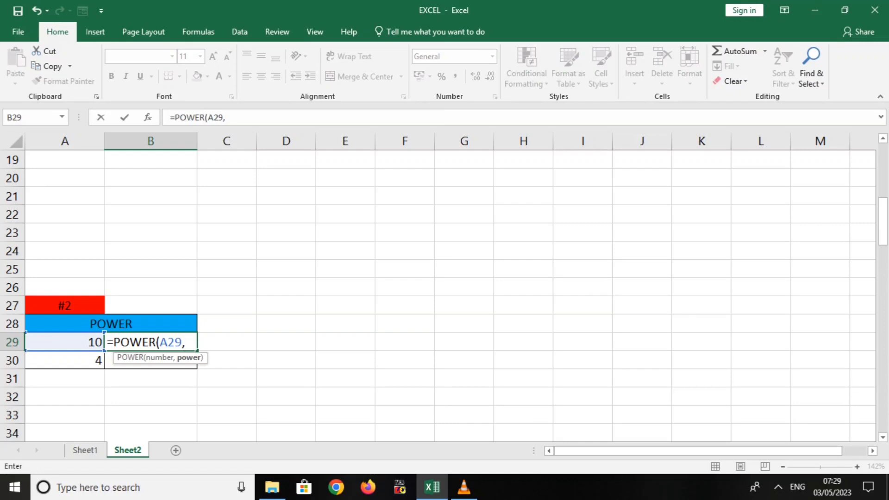
pyautogui.write('4)')
pyautogui.press('Return')
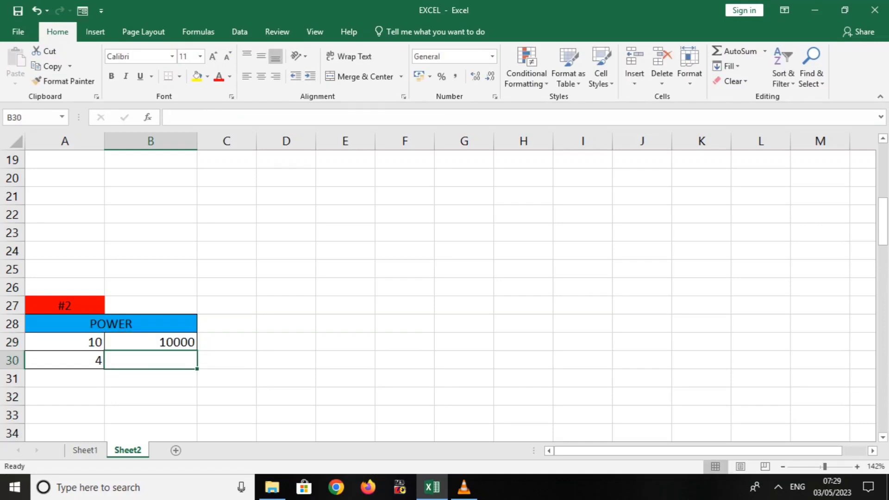
pyautogui.click(150, 342)
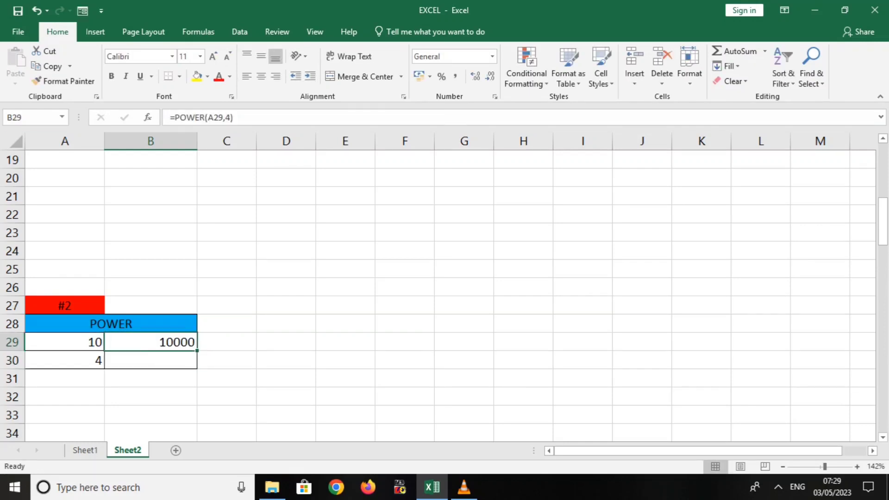
pyautogui.moveTo(197, 350); pyautogui.dragTo(195, 365)
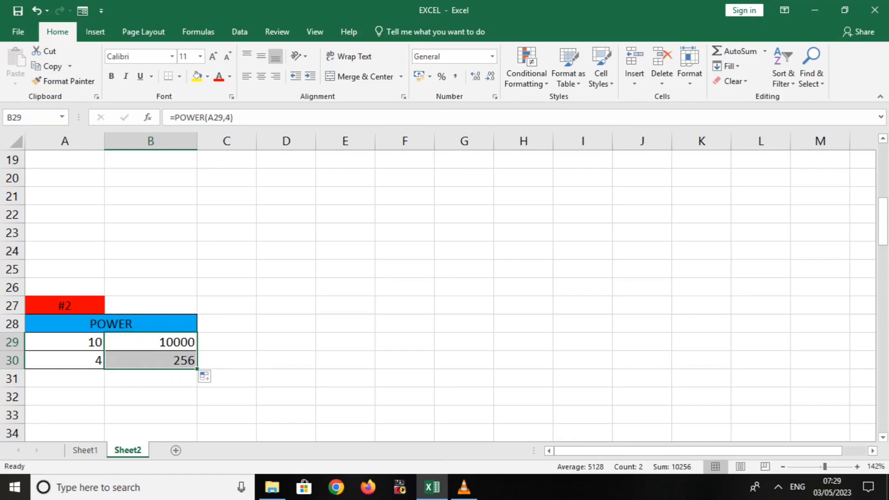
# Enter =CEILING(A50,5) in cell B50 of the CEILING table, using the CEILING function rather than CEILING.MATH.
pyautogui.scroll(-6, 444, 297)
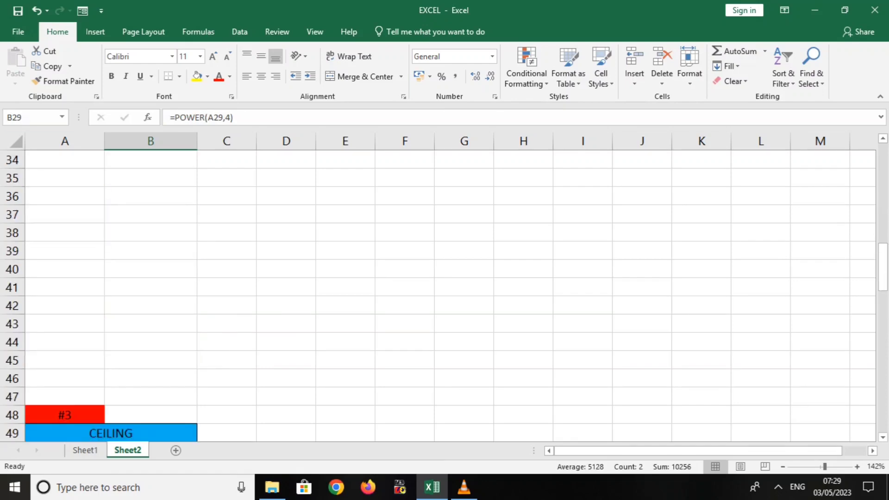
pyautogui.scroll(-1, 444, 297)
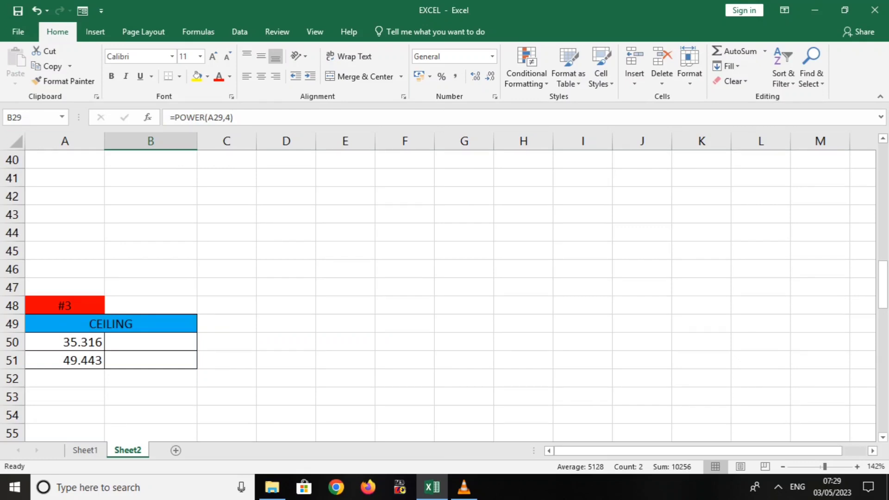
pyautogui.click(151, 342)
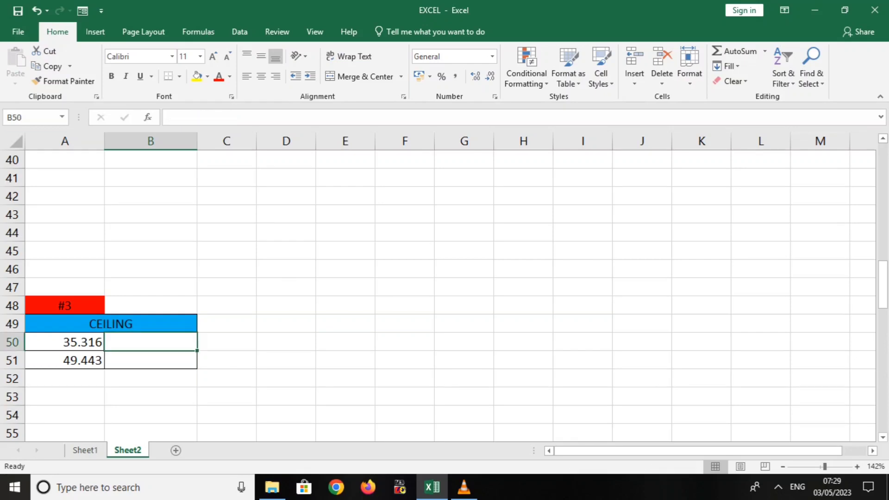
pyautogui.write('=')
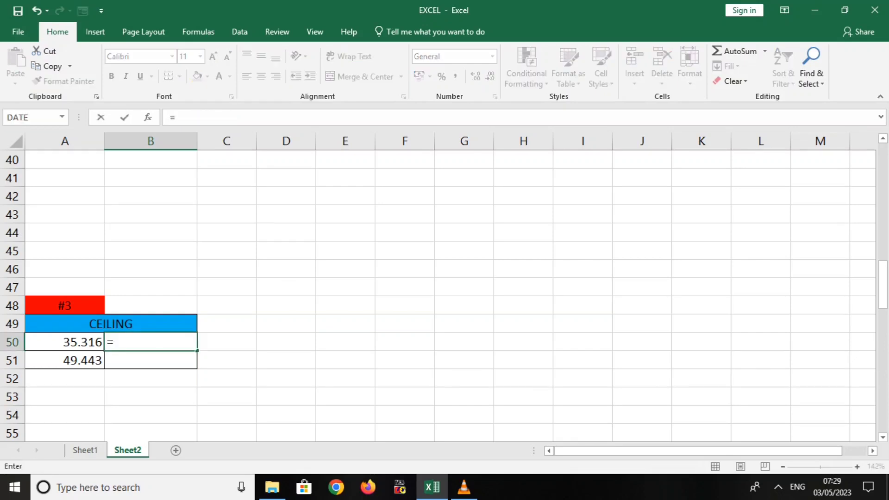
pyautogui.write('ce')
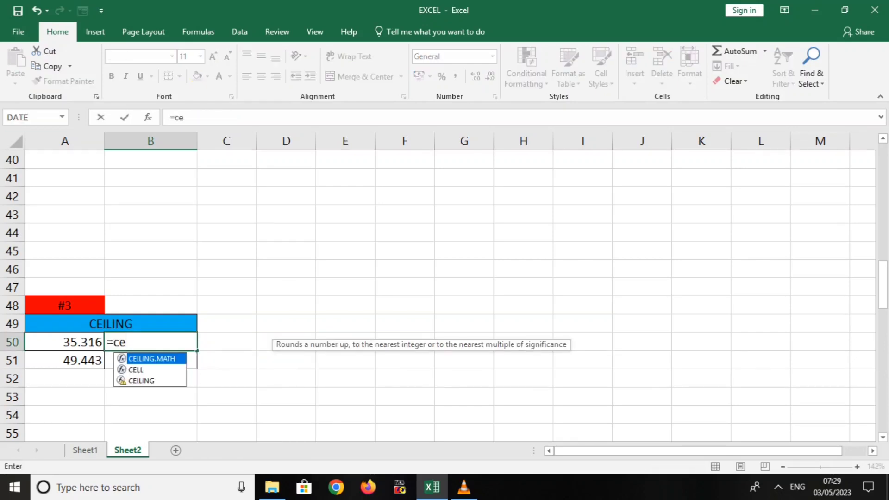
pyautogui.press('Down')
pyautogui.press('Down')
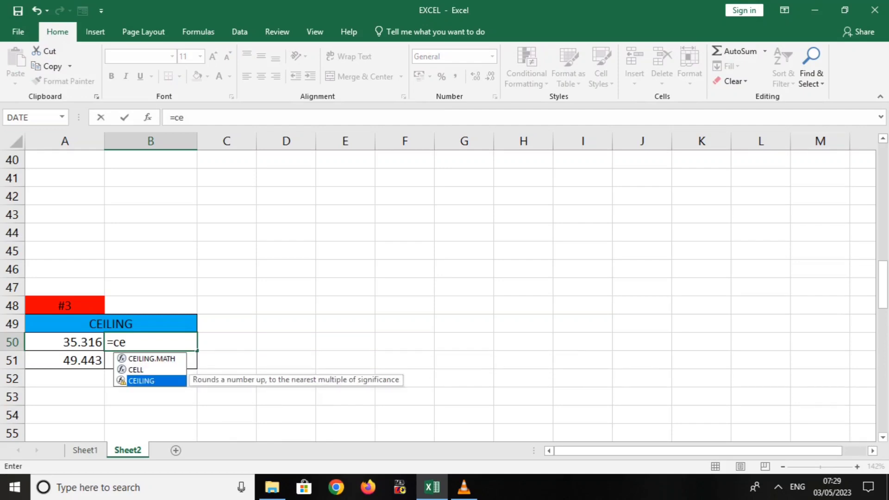
pyautogui.press('Tab')
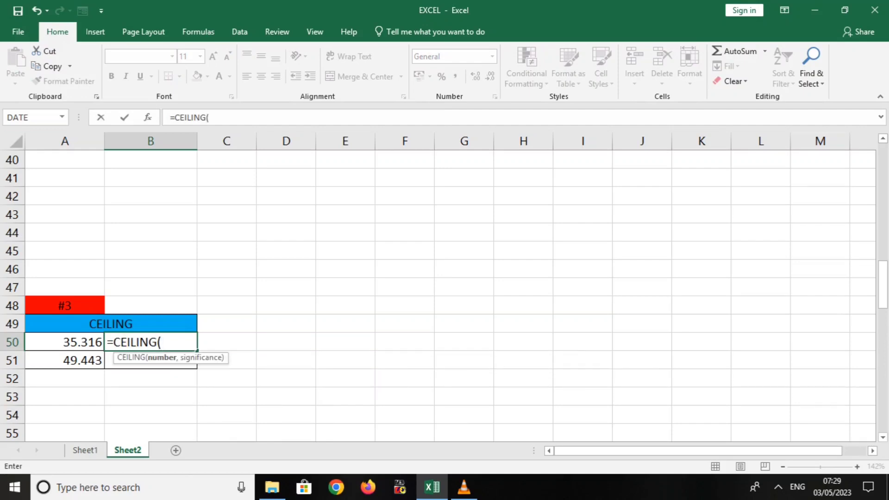
pyautogui.press('Left')
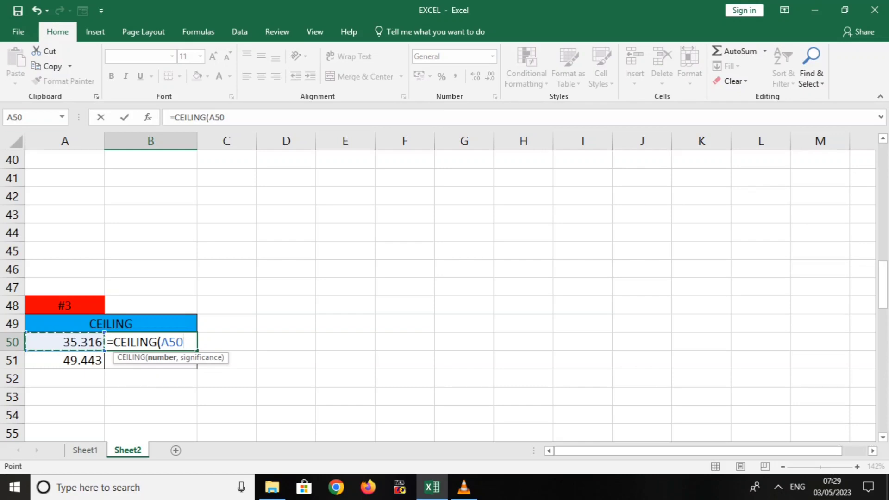
pyautogui.write(',')
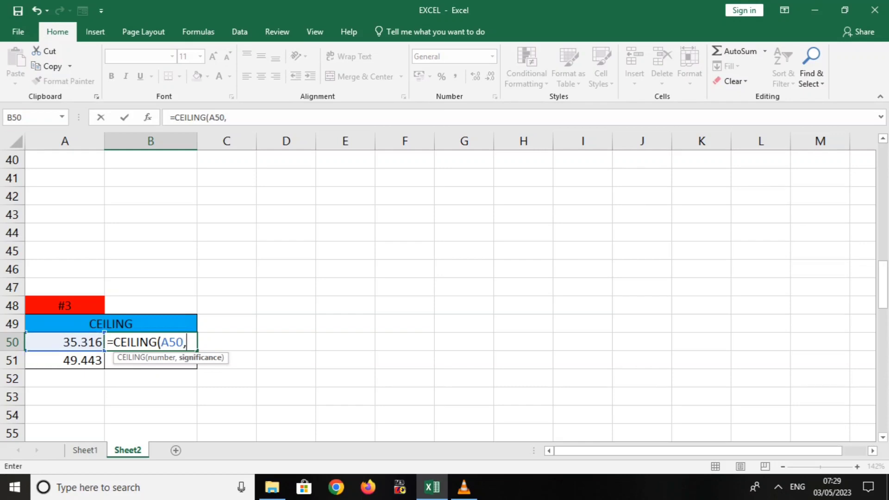
pyautogui.write('5)')
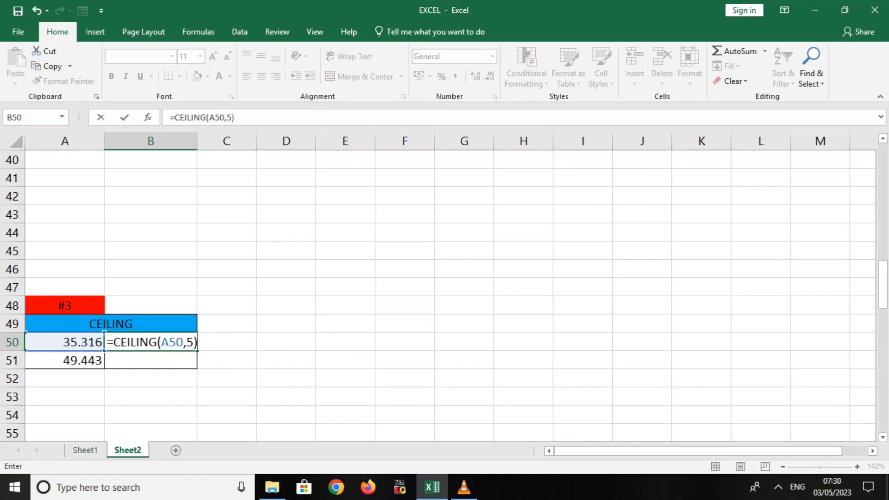
pyautogui.press('Return')
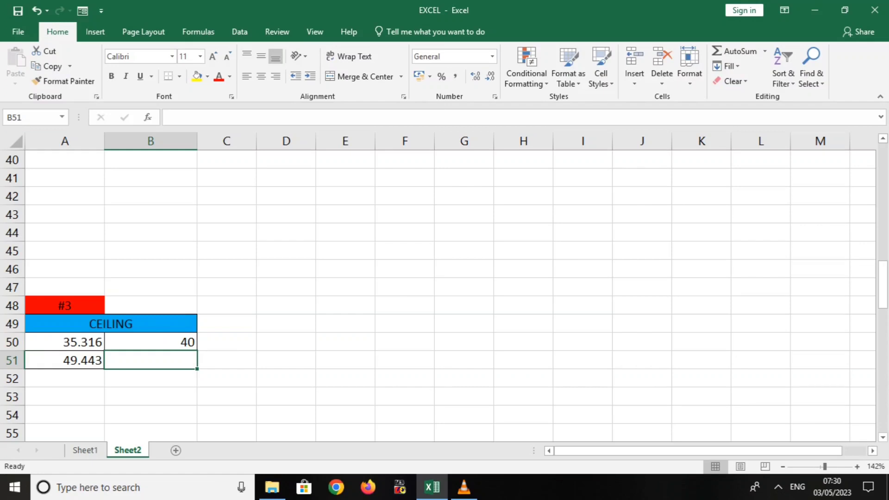
# Fill the CEILING formula from cell B50 down to B51.
pyautogui.click(151, 342)
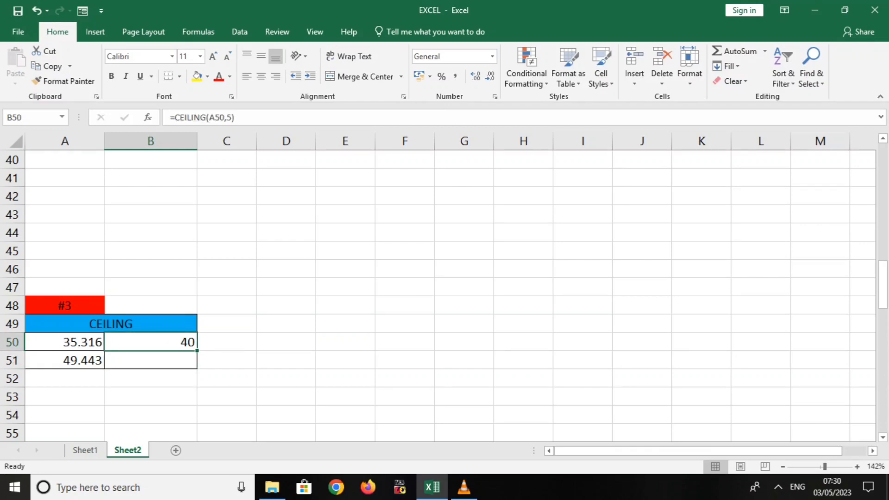
pyautogui.moveTo(197, 350); pyautogui.dragTo(197, 369)
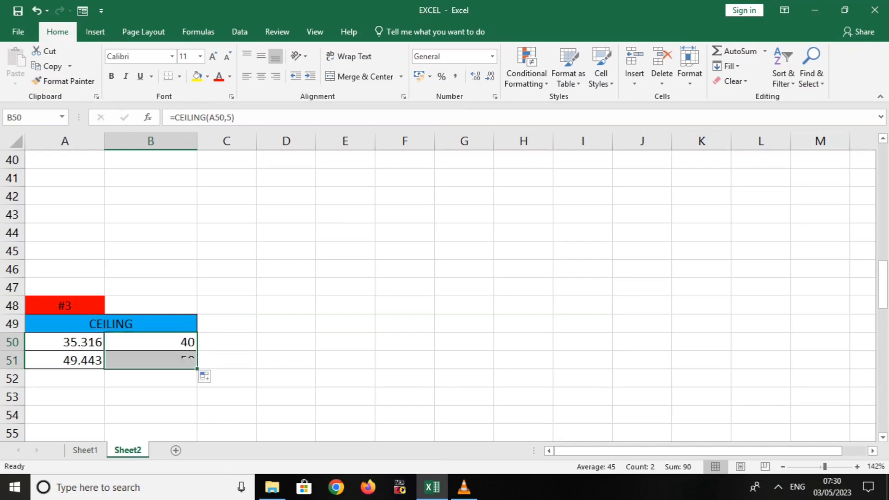
# Enter =FLOOR(A63,3) in cell B63 of the FLOOR table, using FLOOR rather than FLOOR.MATH, and fill the formula down to B64.
pyautogui.scroll(-2, 444, 296)
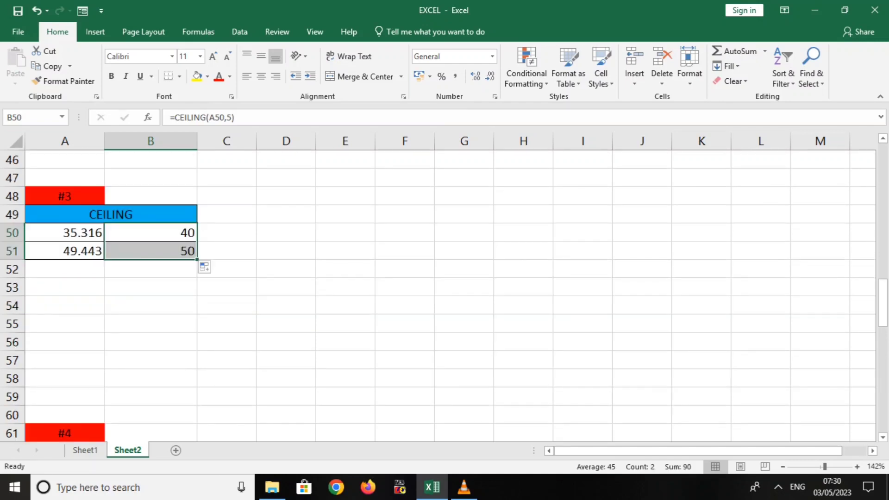
pyautogui.scroll(-2, 445, 296)
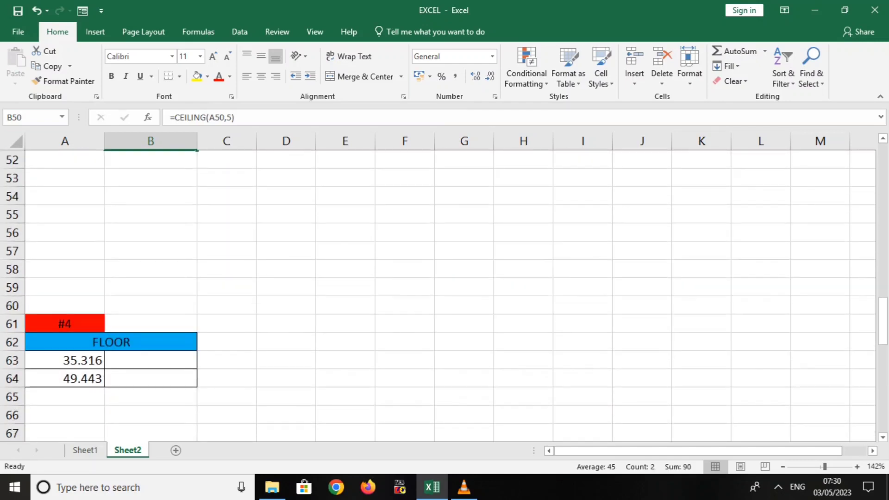
pyautogui.click(151, 360)
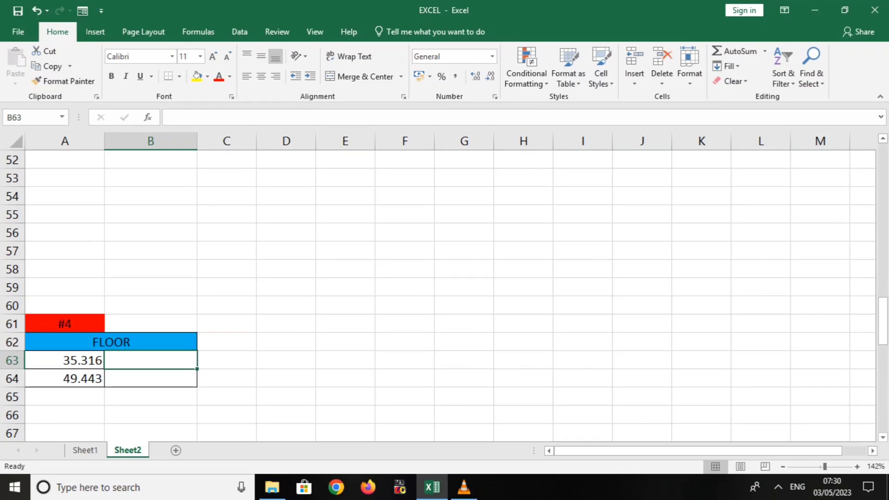
pyautogui.write('=')
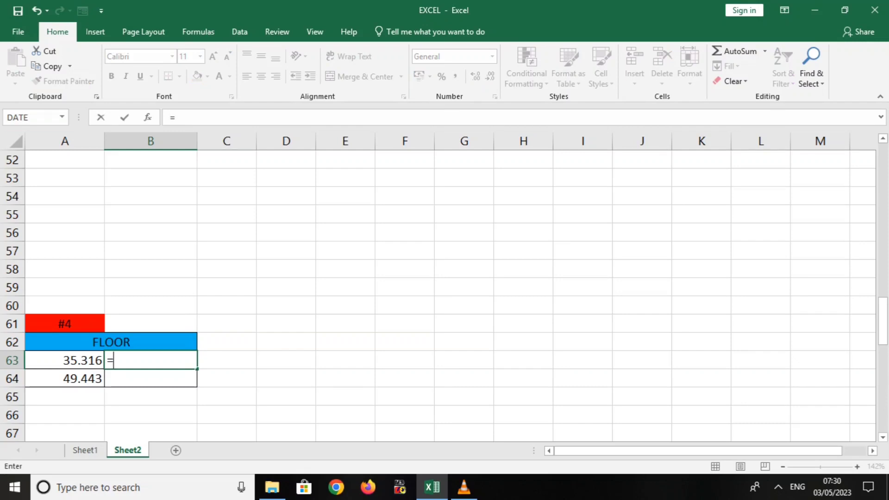
pyautogui.write('flo')
pyautogui.press('Down')
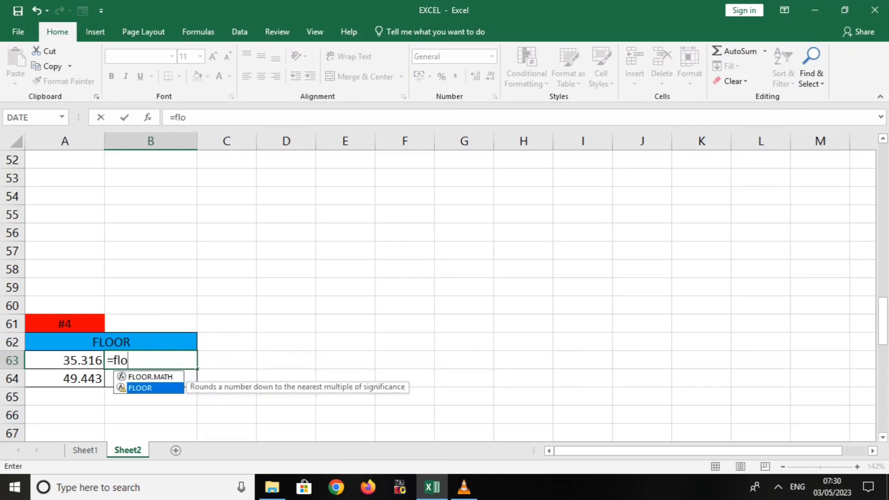
pyautogui.press('Tab')
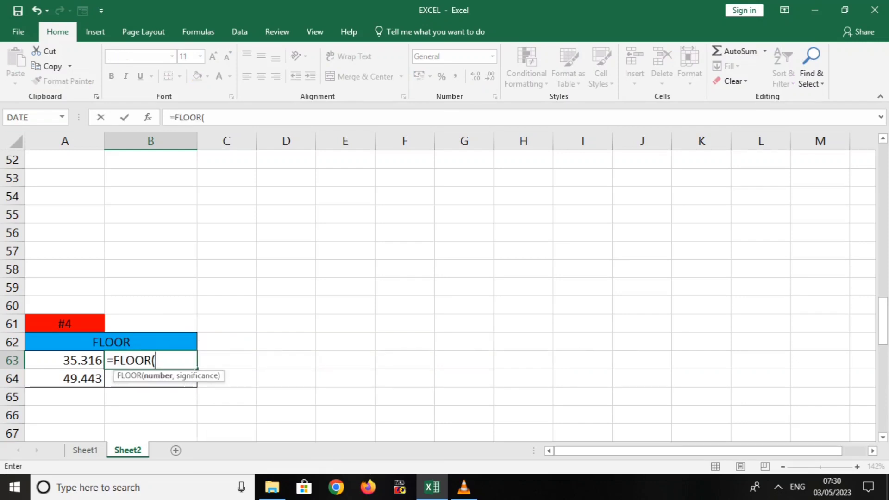
pyautogui.press('Left')
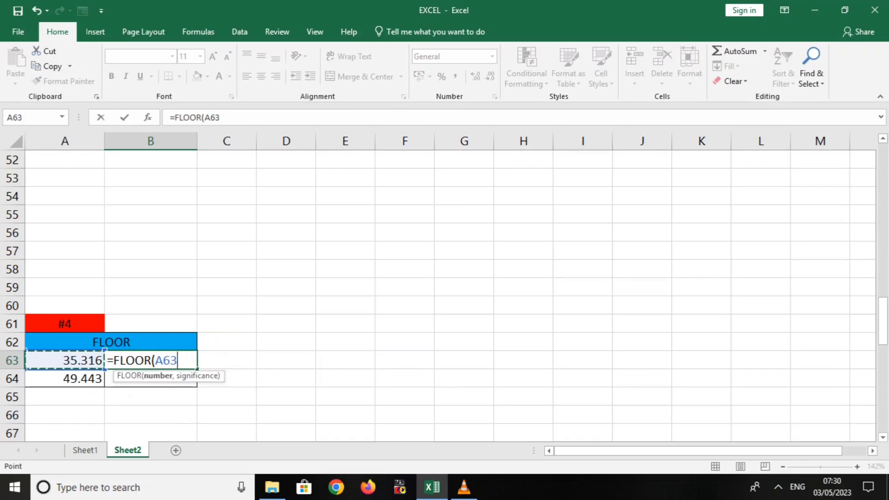
pyautogui.write(',3')
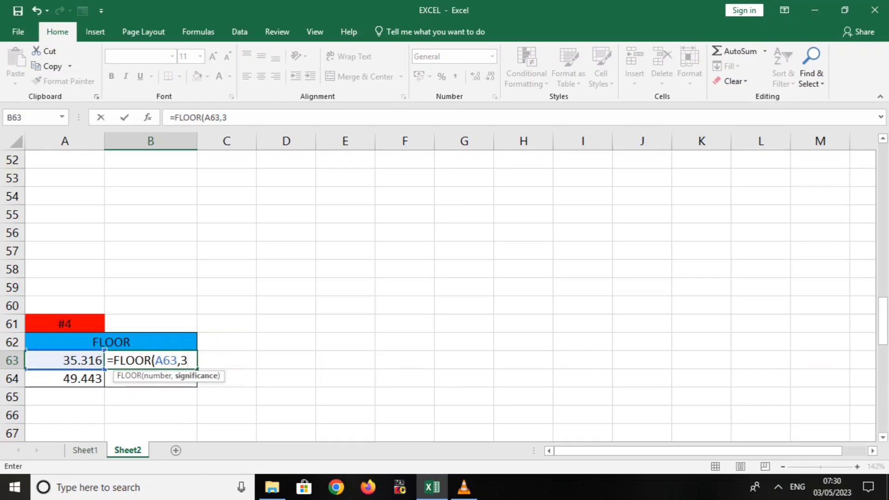
pyautogui.write(')')
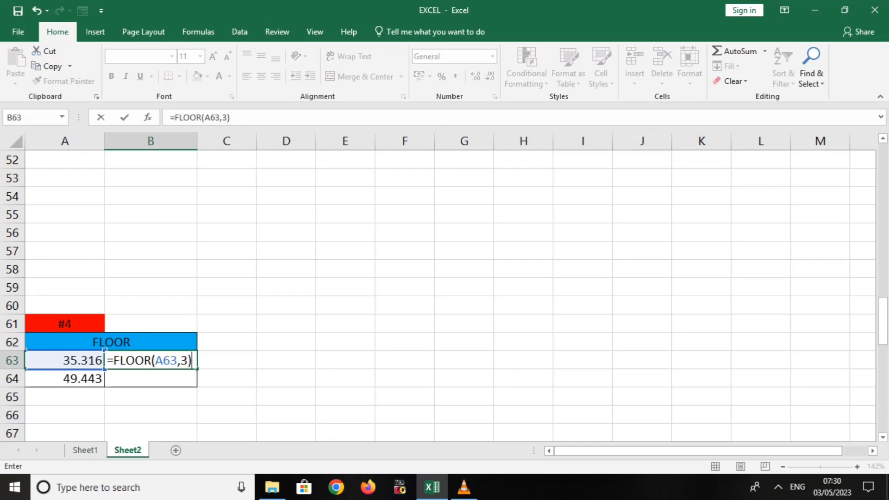
pyautogui.press('Return')
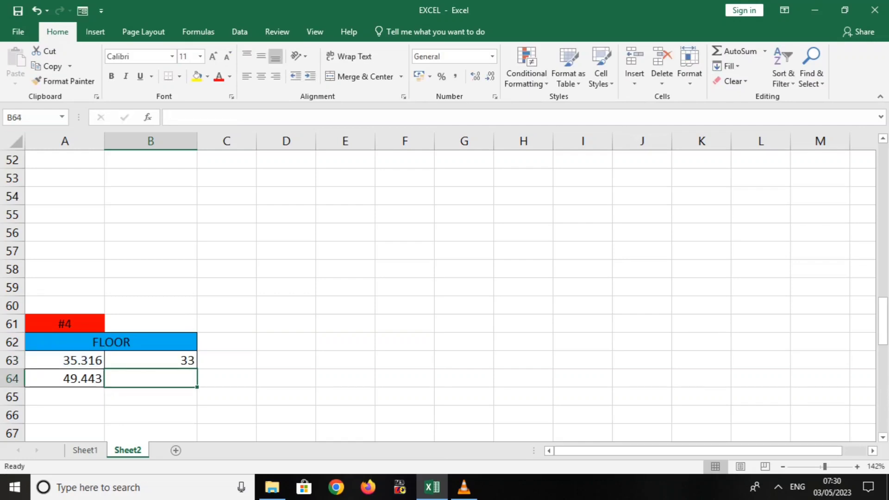
pyautogui.click(151, 360)
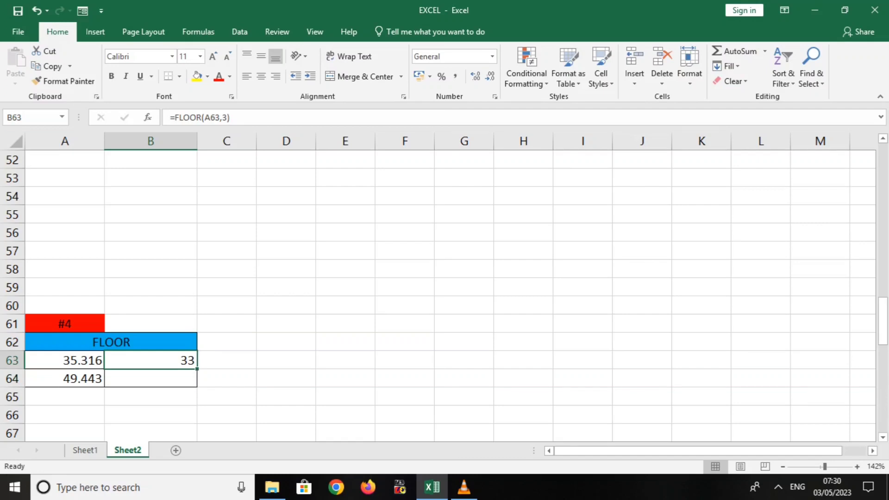
pyautogui.moveTo(197, 369); pyautogui.dragTo(196, 386)
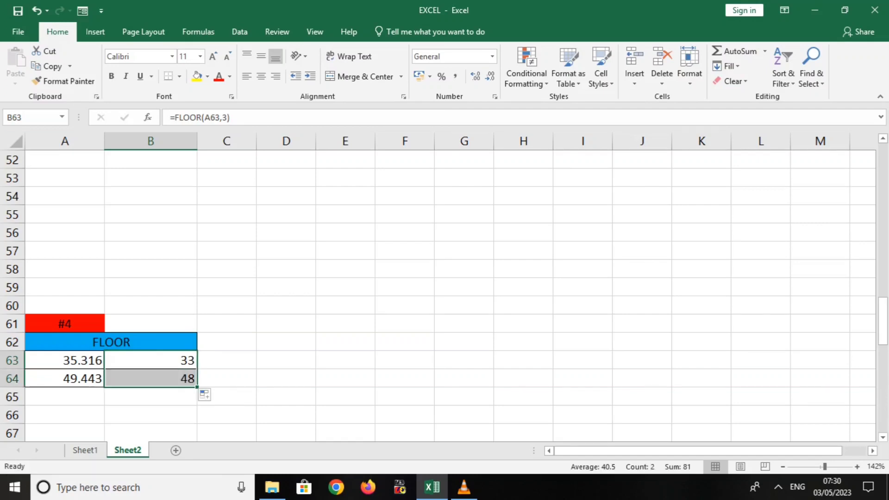
# Enter =LEN(A75) in cell B75 of the LEN table and fill the formula down to B76.
pyautogui.scroll(-5, 445, 295)
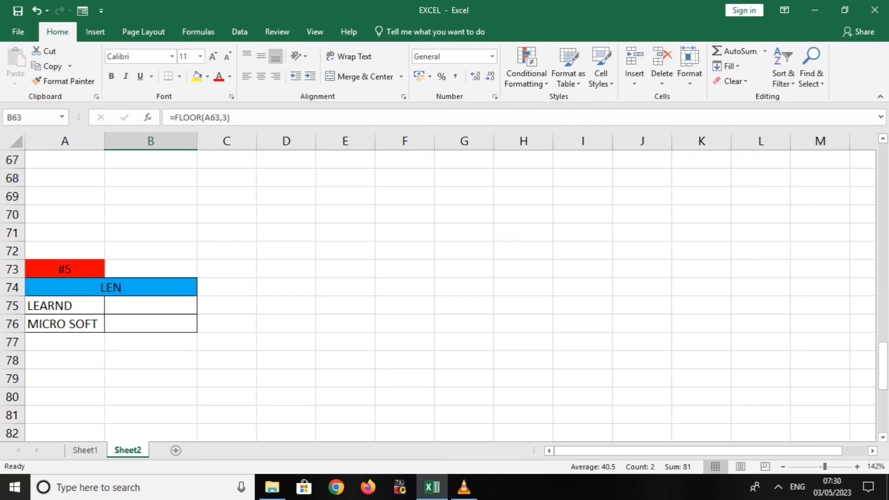
pyautogui.click(151, 306)
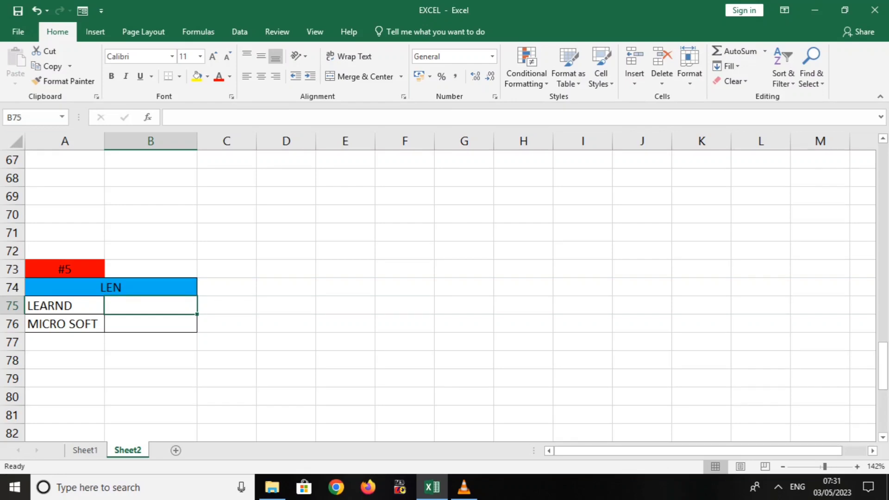
pyautogui.write('=le')
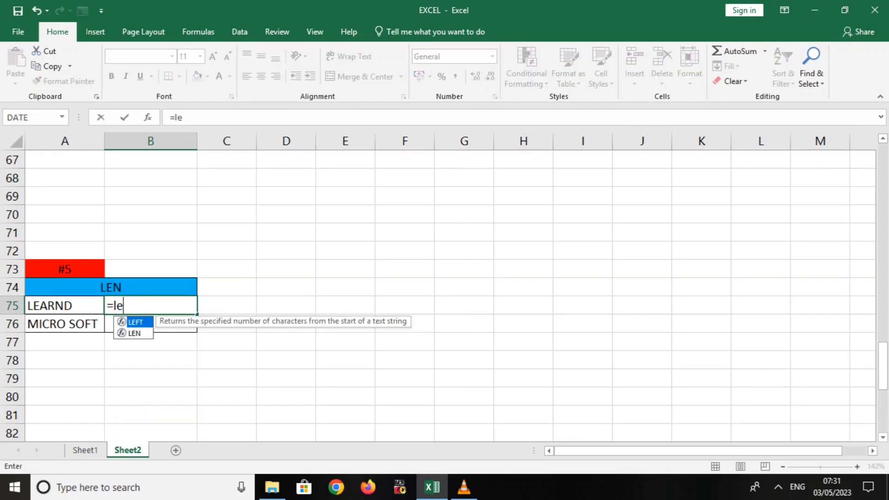
pyautogui.write('n')
pyautogui.press('Tab')
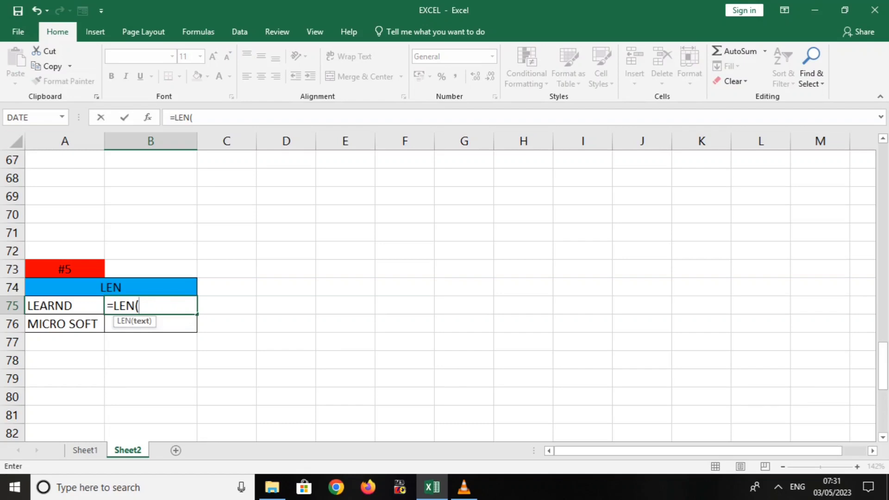
pyautogui.press('Left')
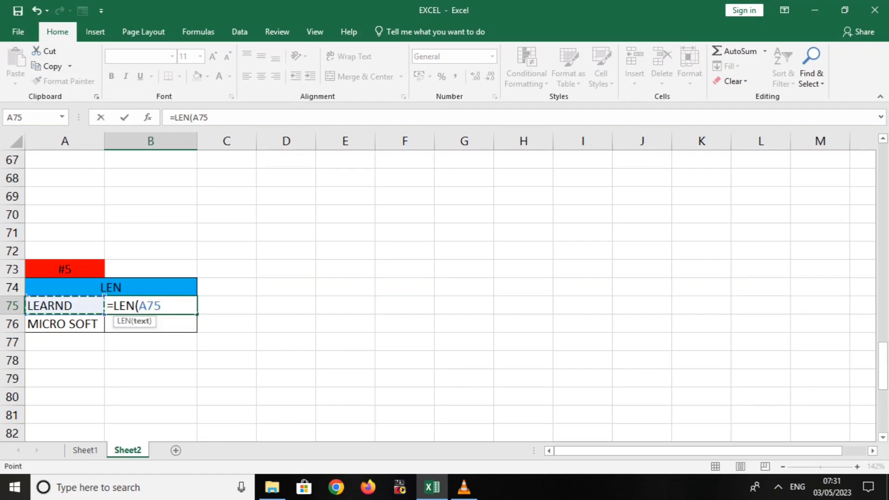
pyautogui.write(')')
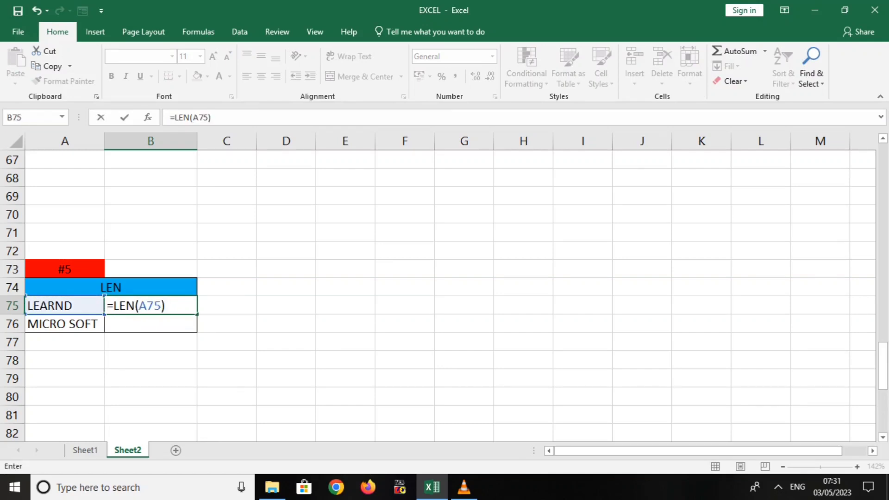
pyautogui.press('Return')
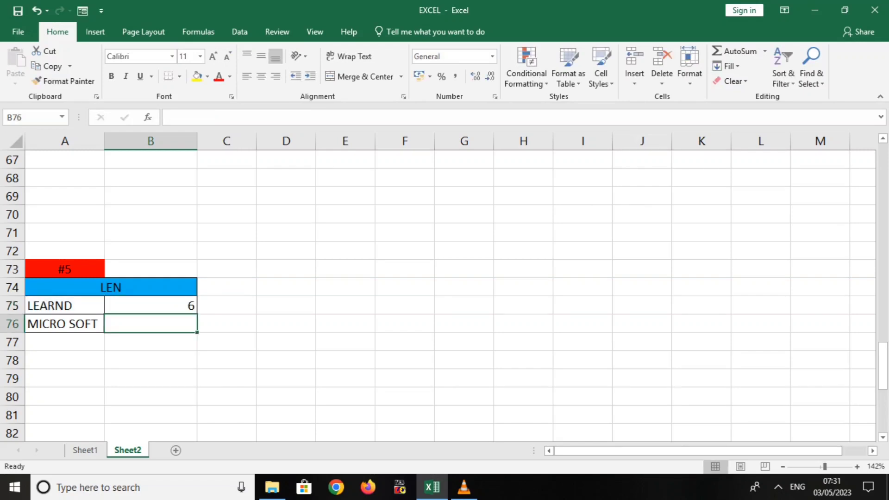
pyautogui.press('Up')
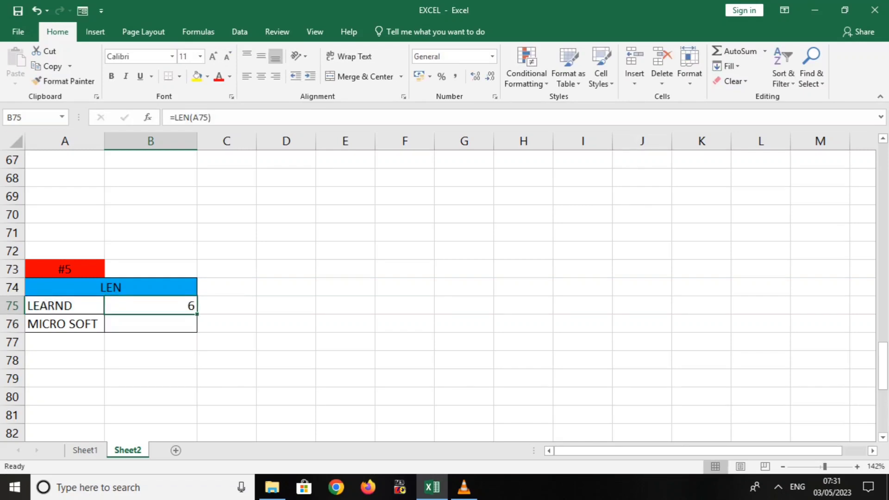
pyautogui.moveTo(197, 314); pyautogui.dragTo(197, 331)
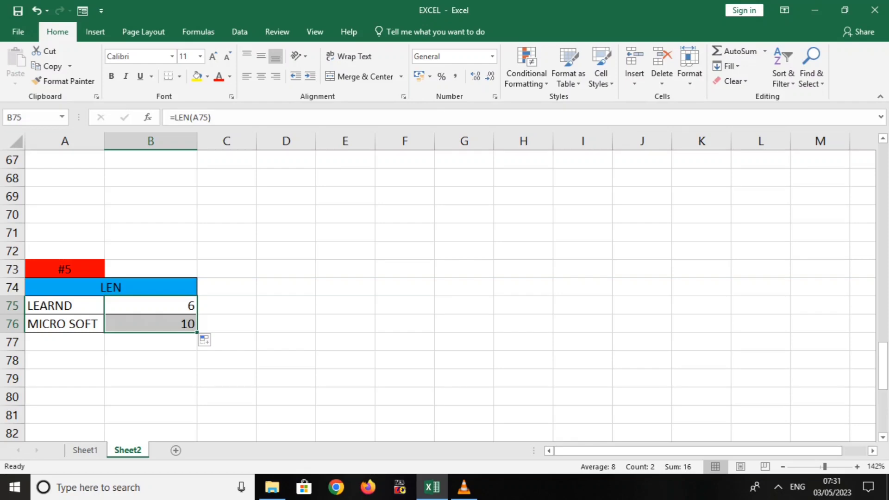
pyautogui.scroll(-6, 444, 296)
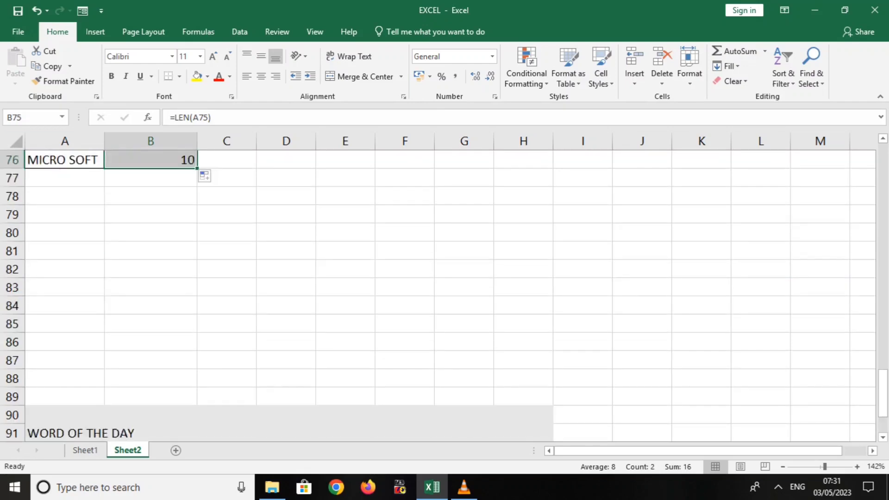